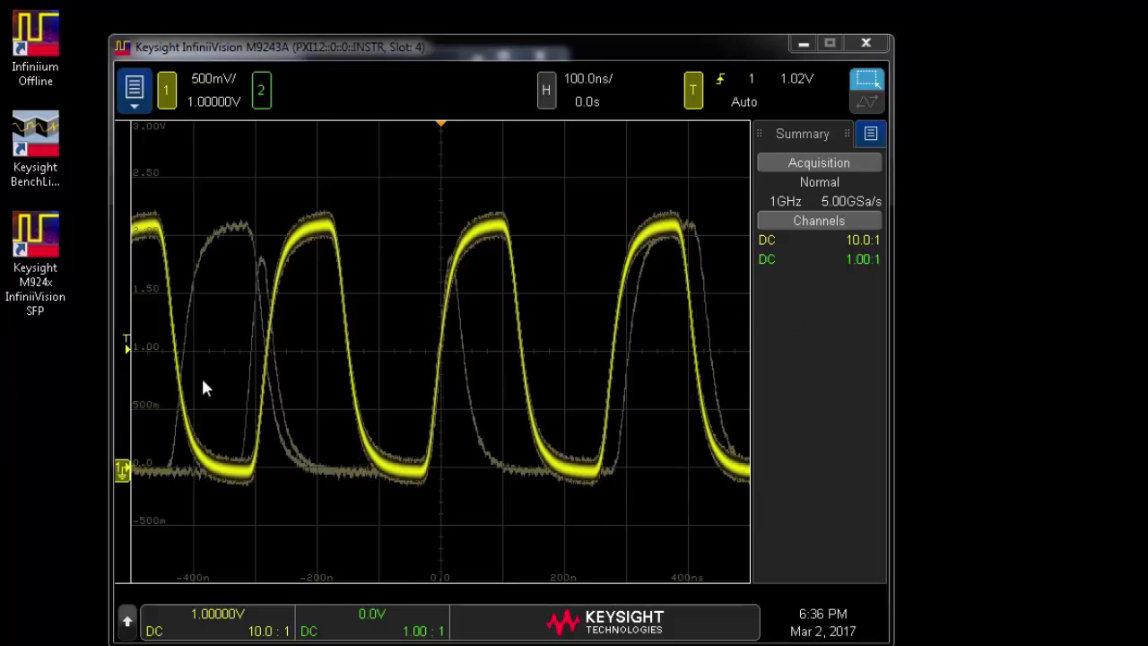
# Step: Draw a box near the falling edge and make it Zone 1: Must Intersect
pyautogui.moveTo(287, 395); pyautogui.dragTo(331, 499)
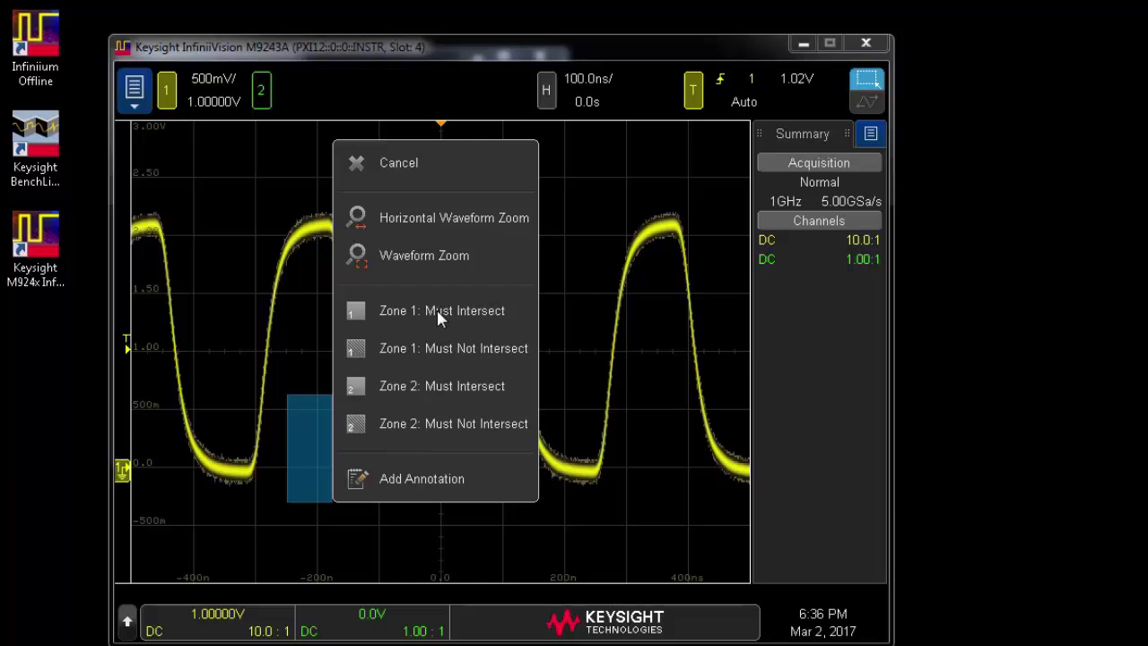
pyautogui.click(437, 310)
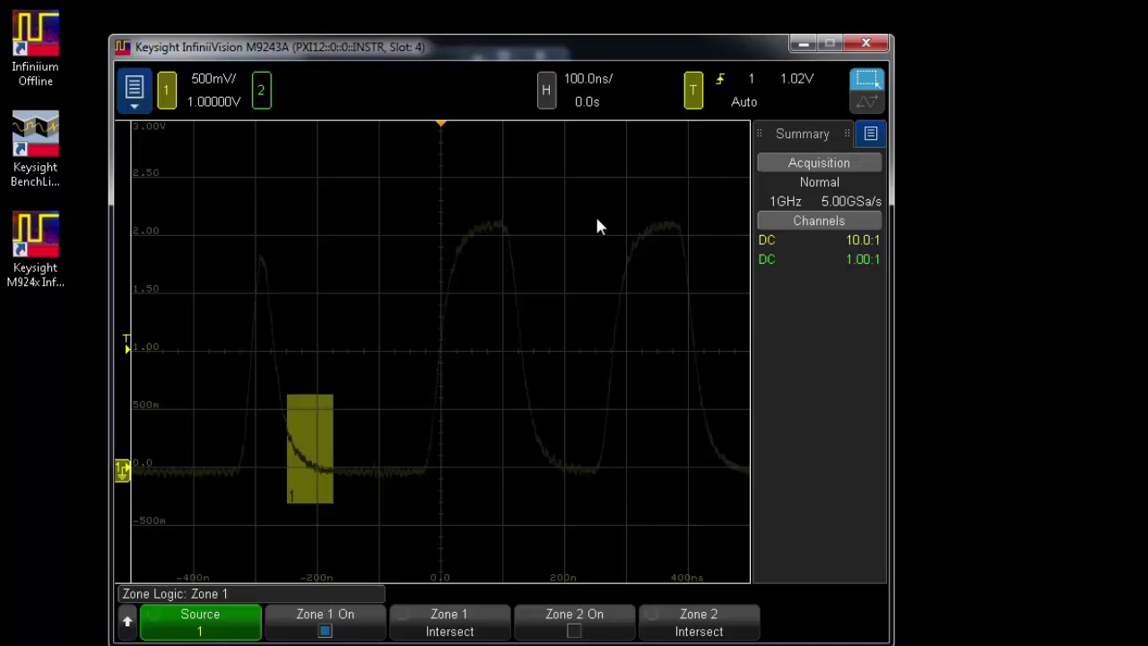
# Step: Turn Zone 1 off and waveform-zoom into a box covering most of the waveform
pyautogui.click(364, 619)
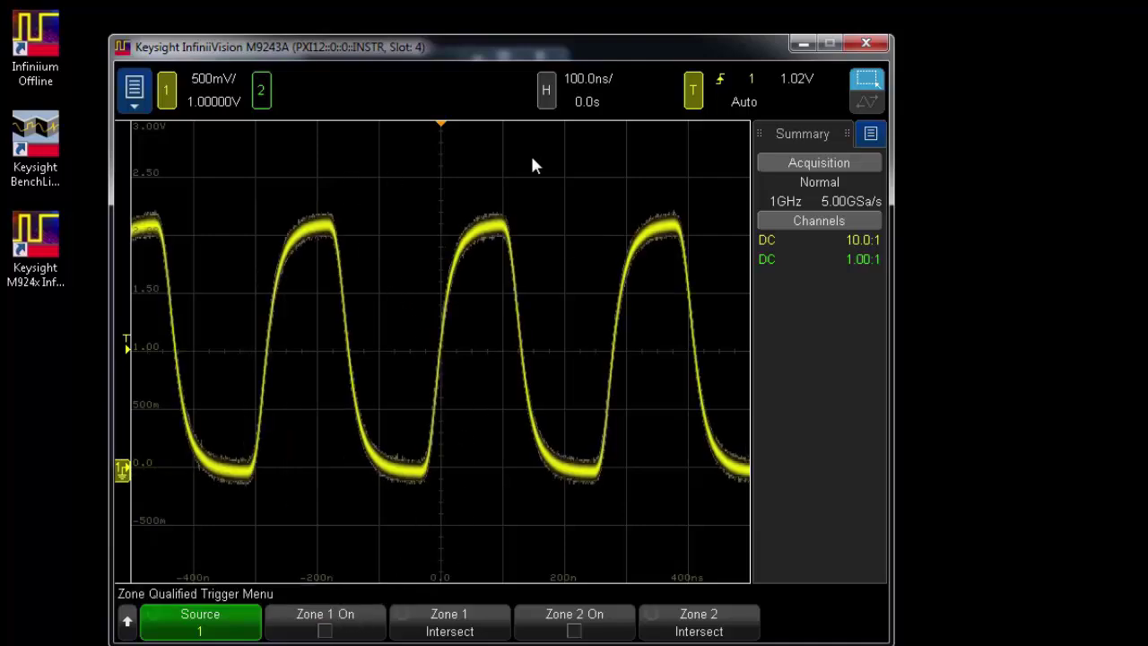
pyautogui.moveTo(287, 181)
pyautogui.mouseDown()
pyautogui.moveTo(586, 494)
pyautogui.moveTo(651, 533)
pyautogui.mouseUp()
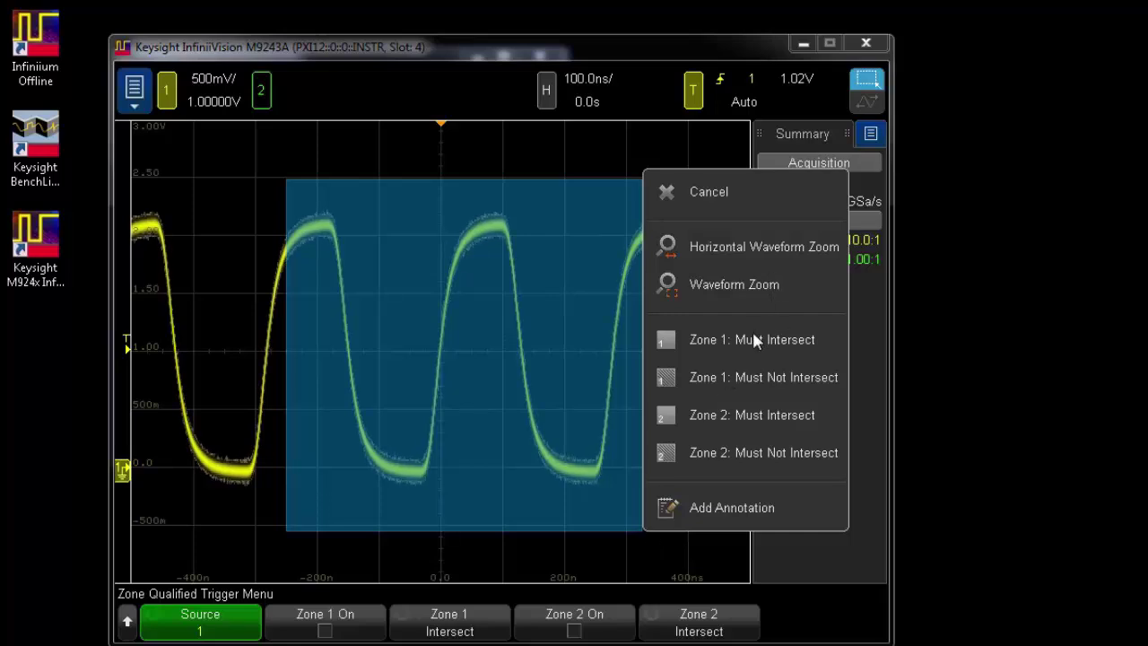
pyautogui.click(750, 285)
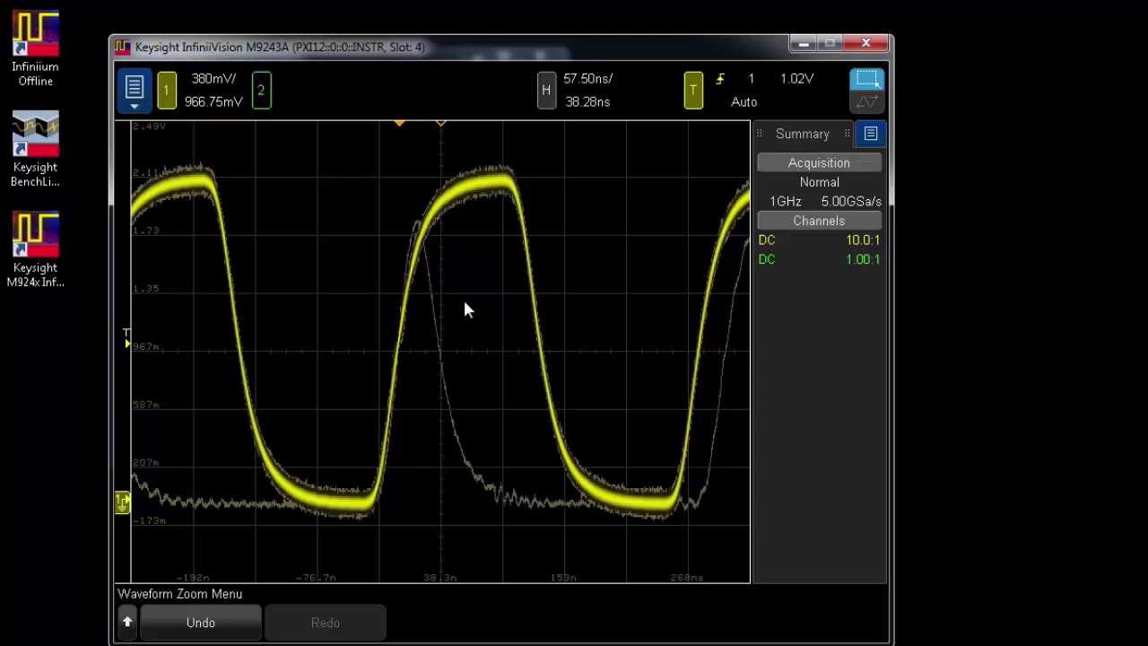
# Step: Set the timebase to 50 ns/div and channel 1 scale to 500 mV/div
pyautogui.scroll(-1, 579, 78)
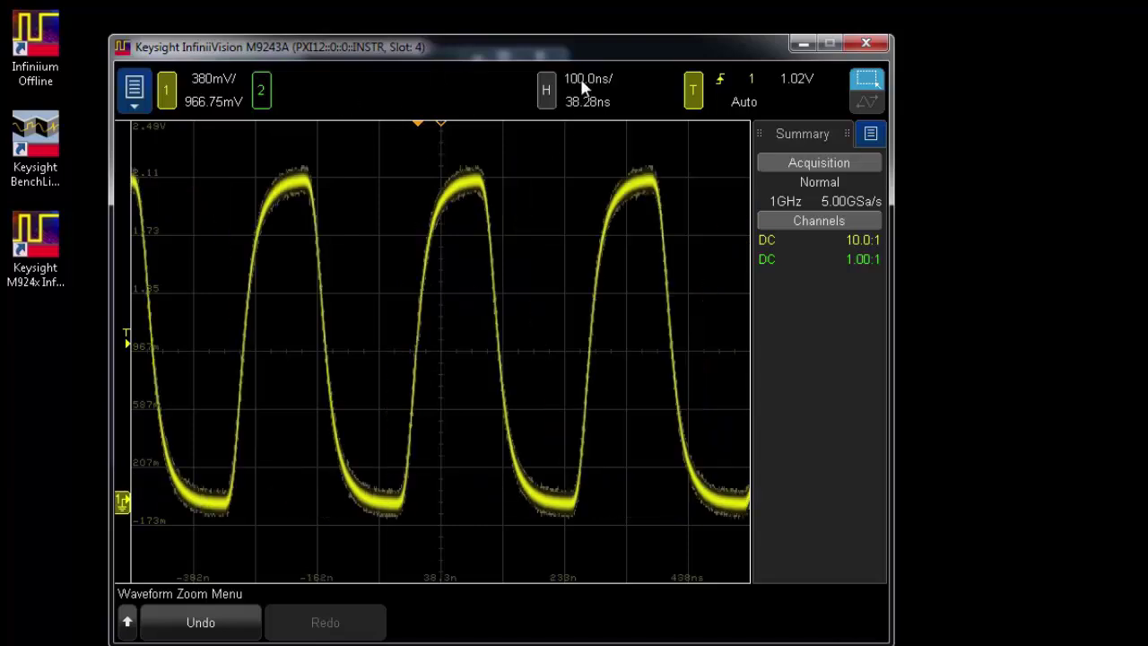
pyautogui.scroll(-1, 579, 78)
pyautogui.scroll(2, 580, 78)
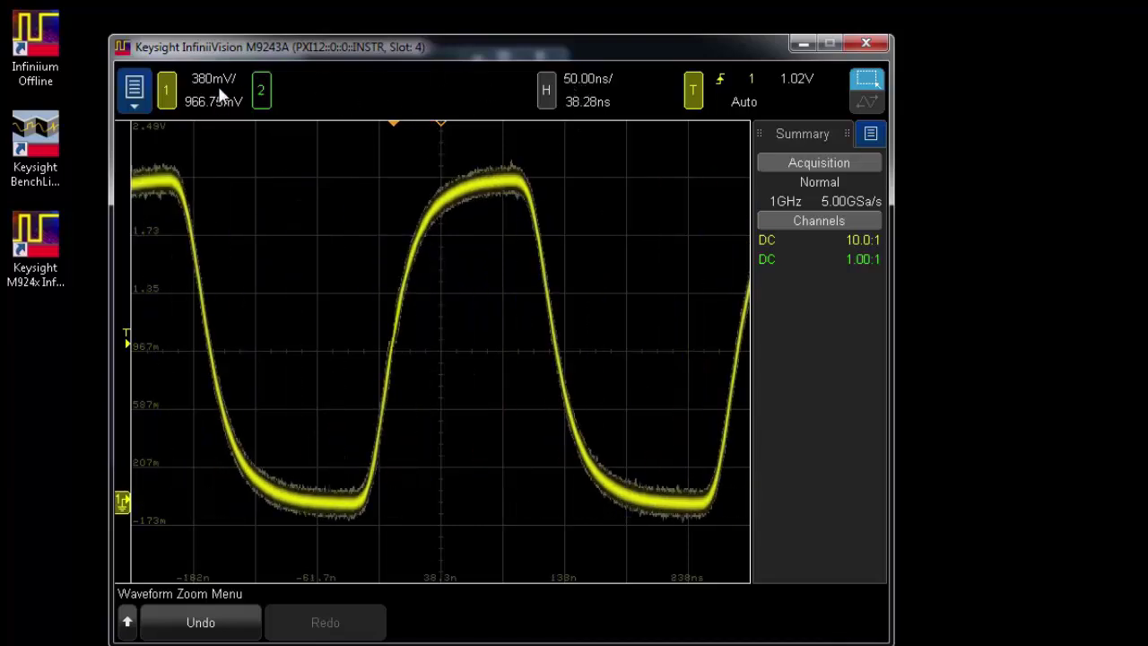
pyautogui.scroll(-1, 214, 89)
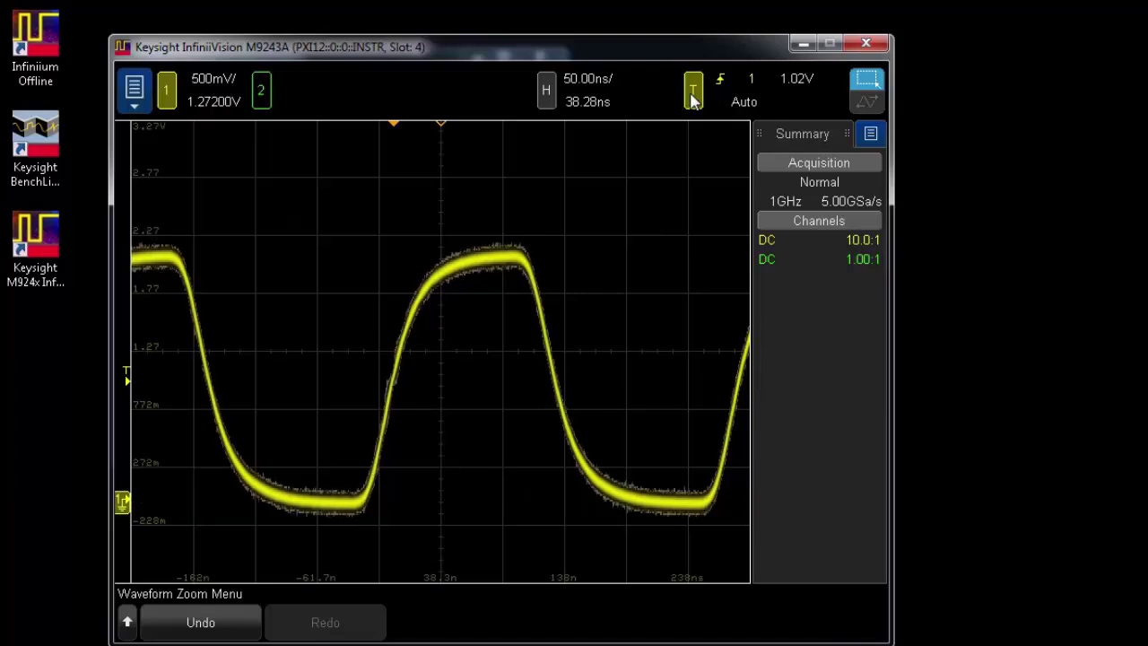
# Step: Open the trigger settings and view the trigger type list, leaving Edge selected
pyautogui.click(691, 97)
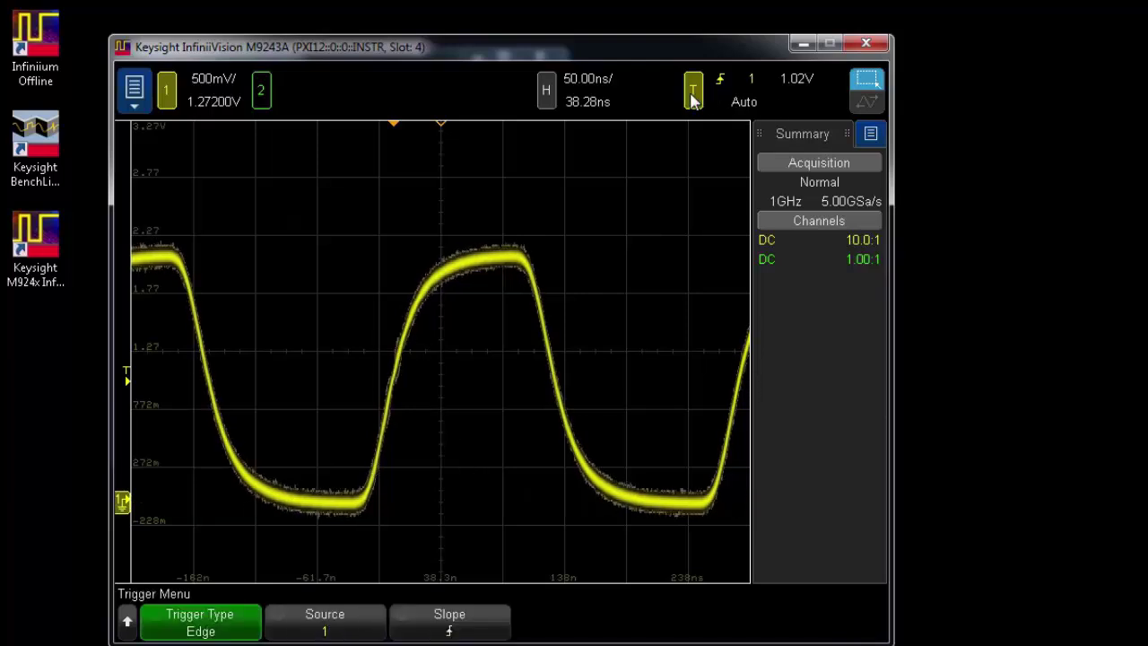
pyautogui.click(200, 623)
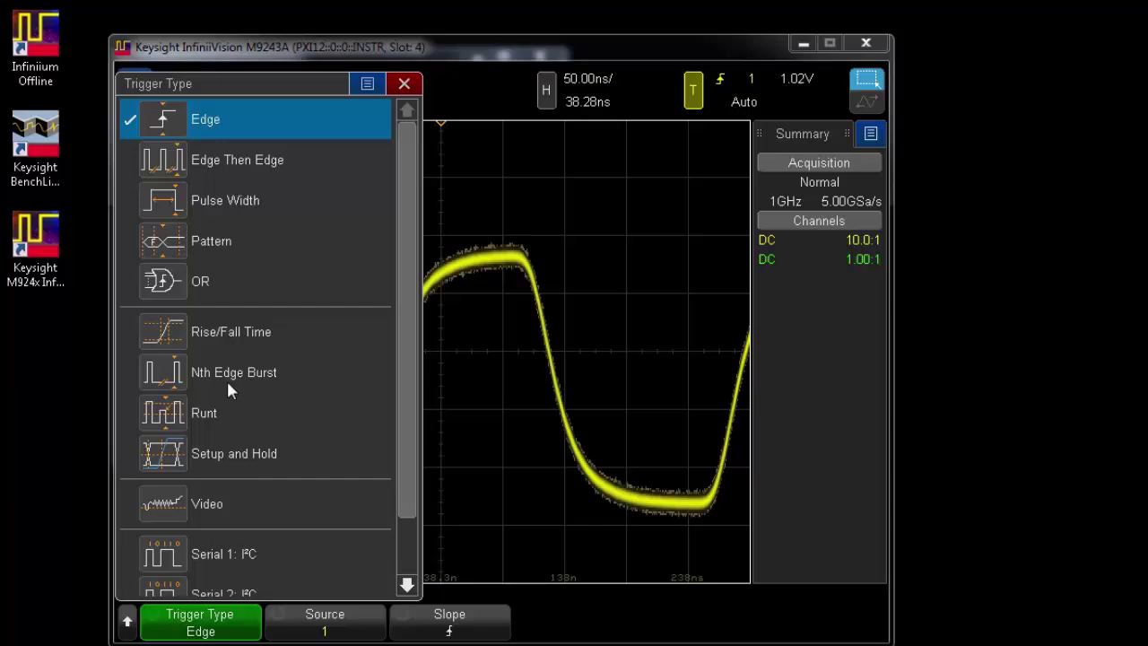
# Step: Close the trigger type list and show the Measurements results side panel
pyautogui.click(403, 83)
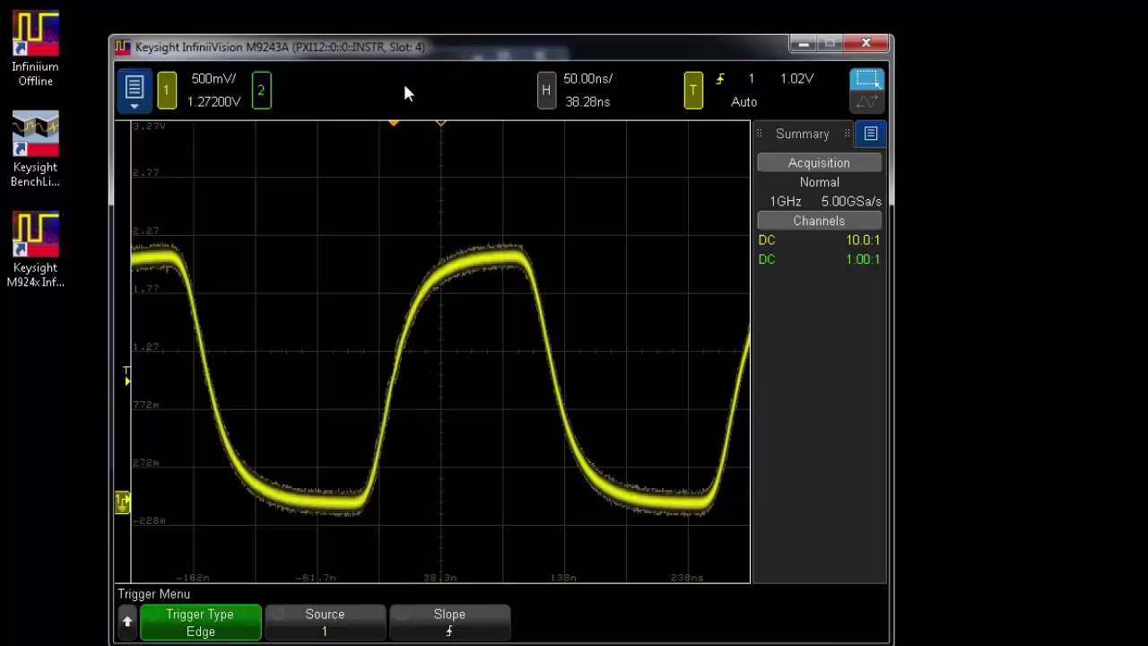
pyautogui.click(870, 134)
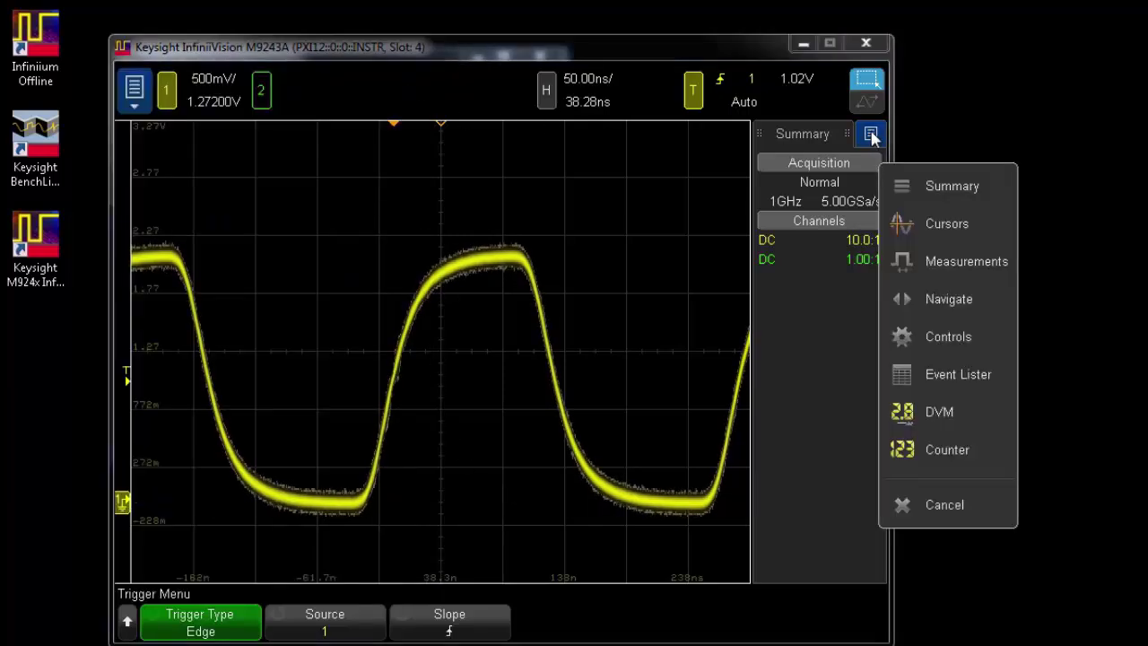
pyautogui.click(935, 262)
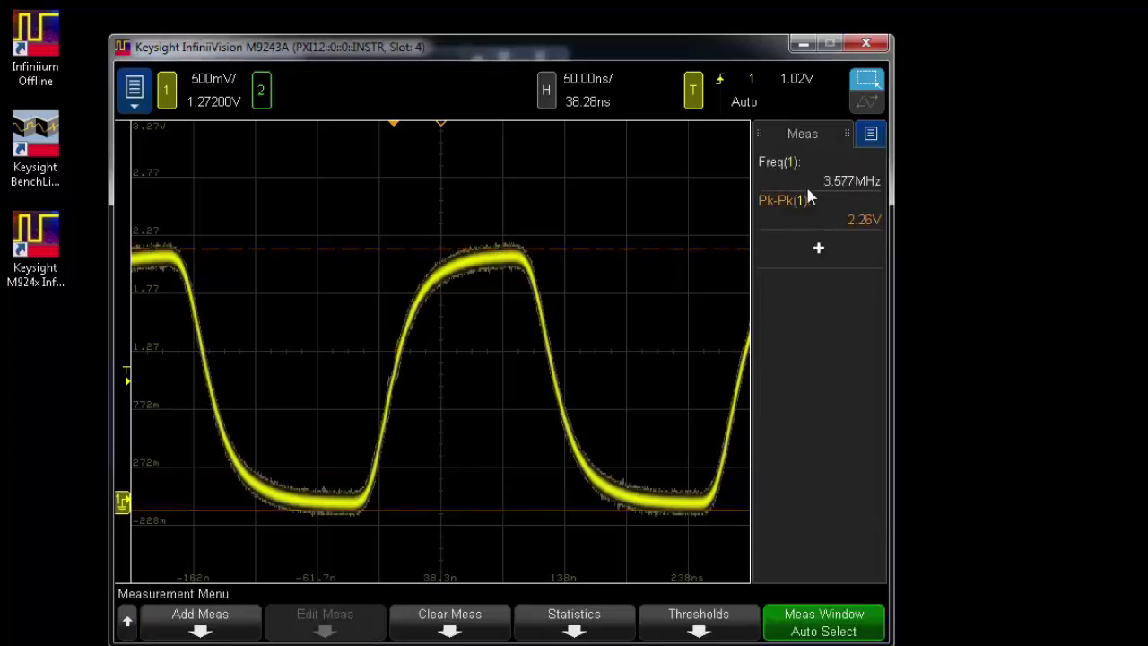
# Step: Add a Rise Time measurement for channel 1, reading 43.4 ns
pyautogui.click(819, 249)
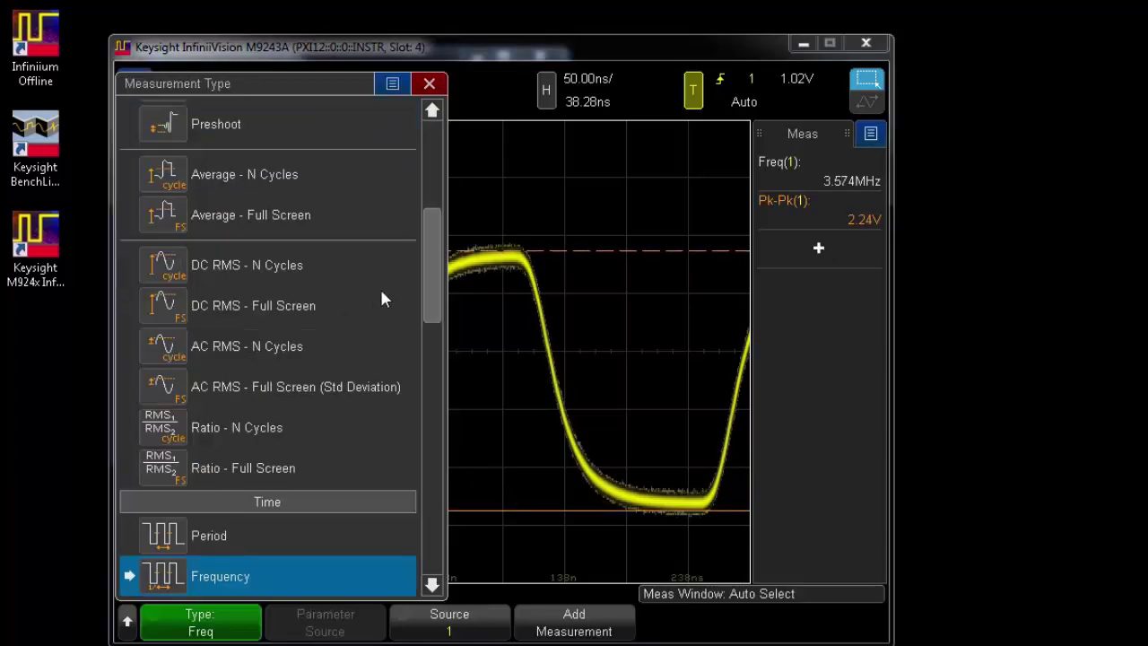
pyautogui.moveTo(431, 272)
pyautogui.mouseDown()
pyautogui.moveTo(436, 376)
pyautogui.moveTo(381, 391)
pyautogui.mouseUp()
pyautogui.click(189, 443)
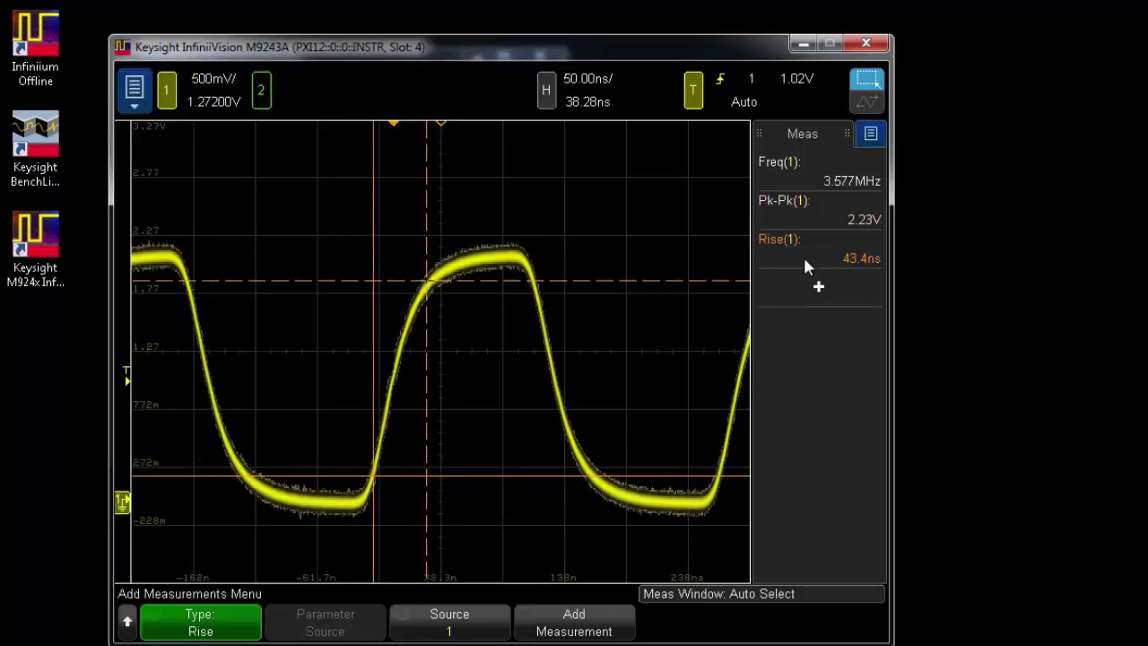
# Step: Turn on measurement statistics, move the statistics table up-left, and reopen the main menu
pyautogui.click(135, 92)
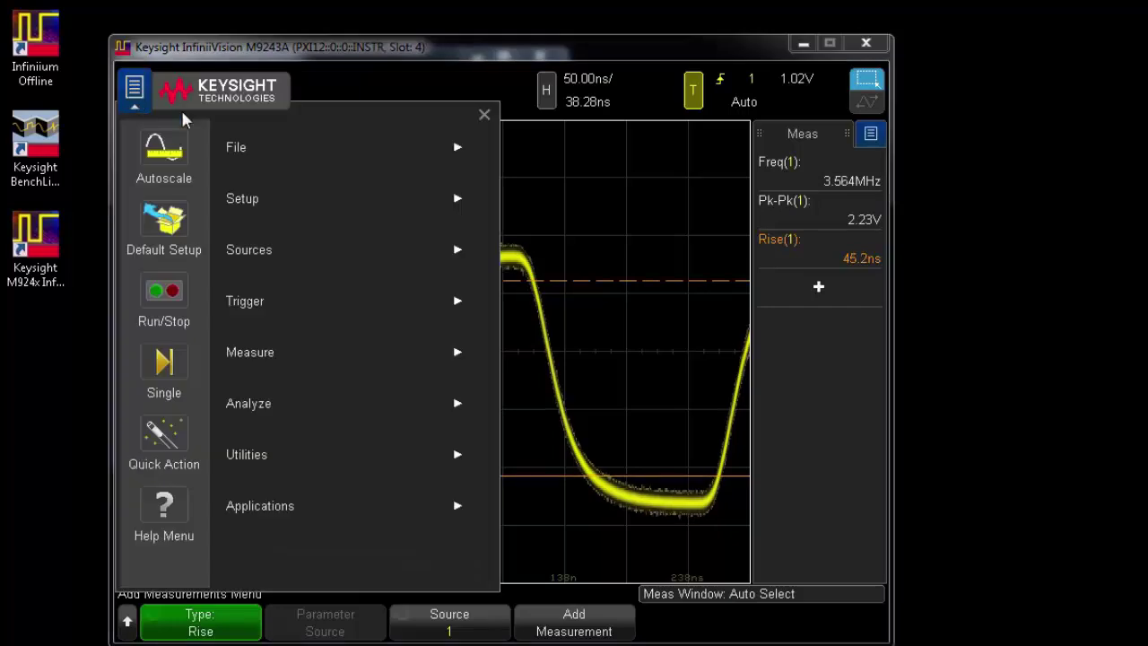
pyautogui.click(272, 360)
pyautogui.click(278, 253)
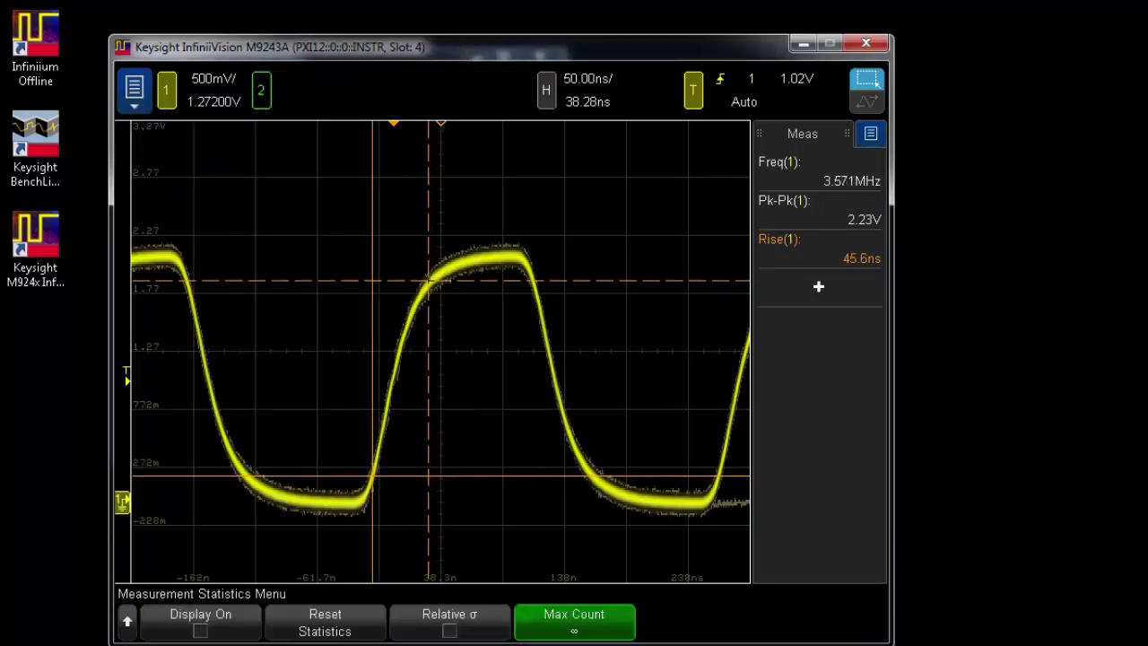
pyautogui.click(216, 630)
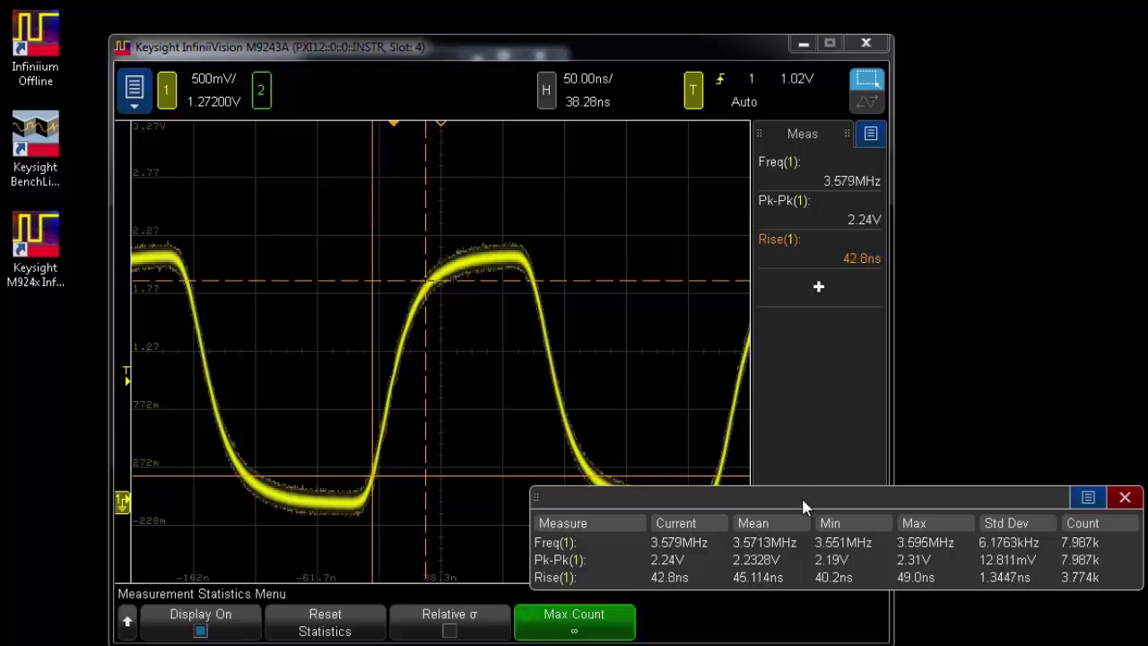
pyautogui.moveTo(800, 495)
pyautogui.mouseDown()
pyautogui.moveTo(724, 470)
pyautogui.moveTo(723, 457)
pyautogui.mouseUp()
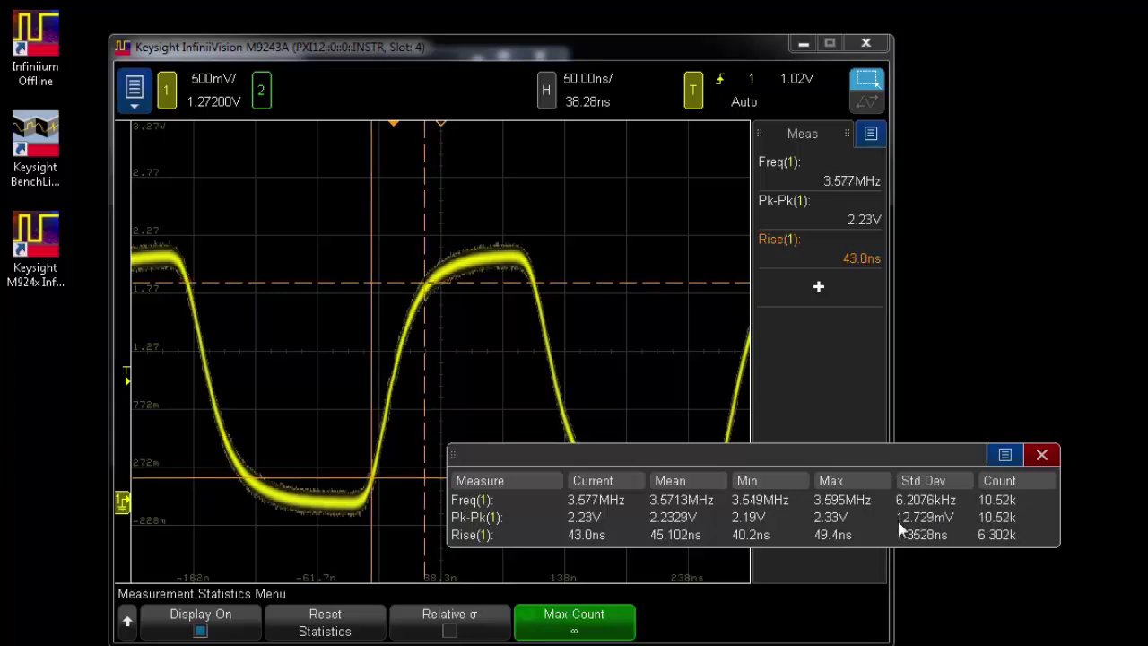
pyautogui.click(135, 87)
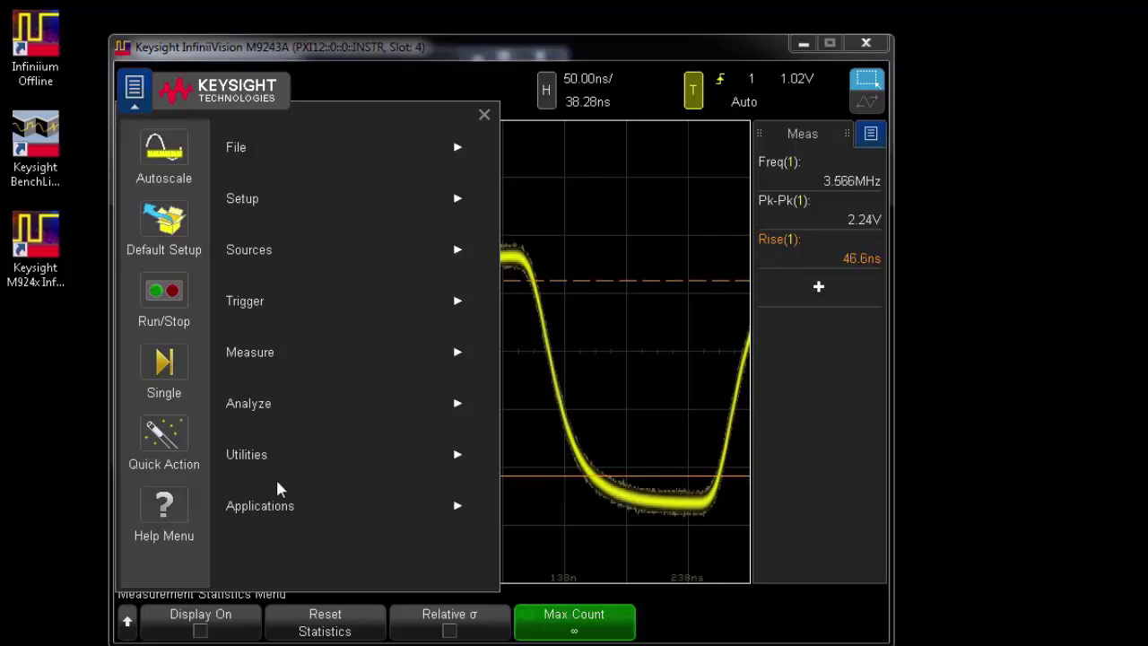
# Step: Show the Applications list and scroll down to Mask Limit Test
pyautogui.click(268, 511)
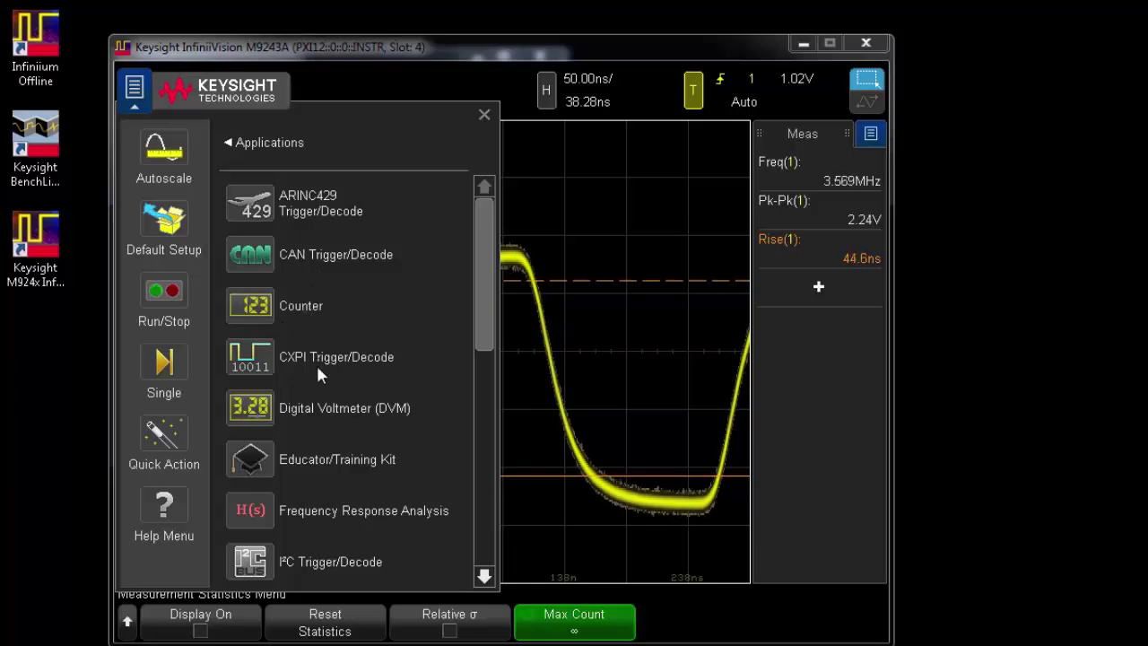
pyautogui.scroll(-1, 330, 444)
pyautogui.scroll(-1, 330, 443)
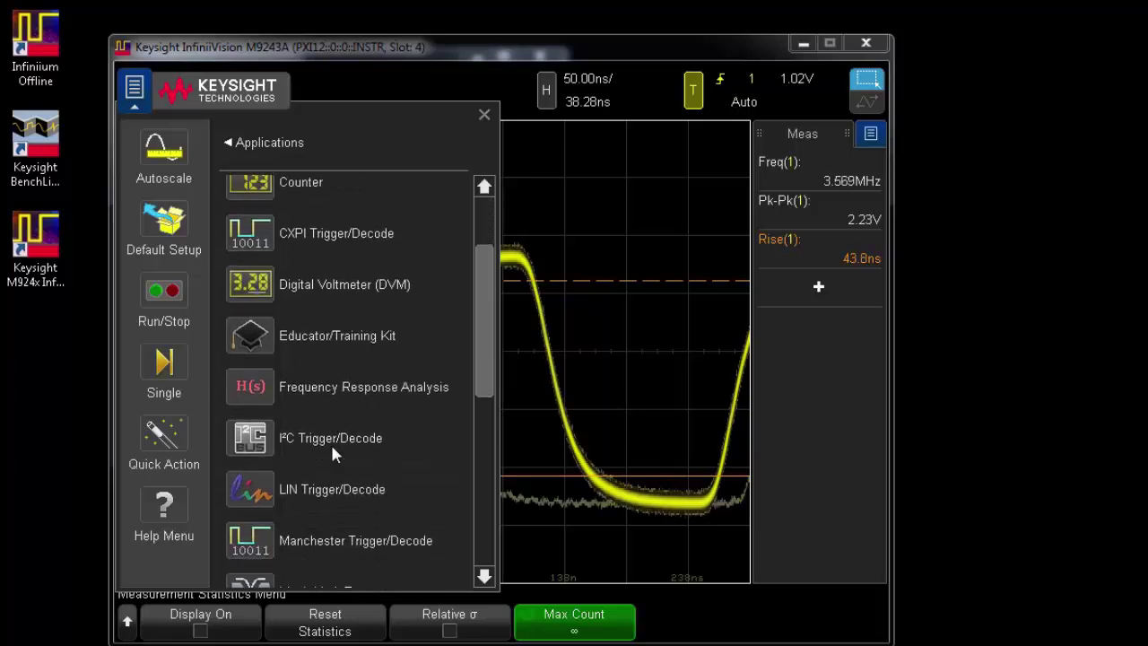
pyautogui.scroll(-1, 330, 442)
pyautogui.scroll(-2, 301, 399)
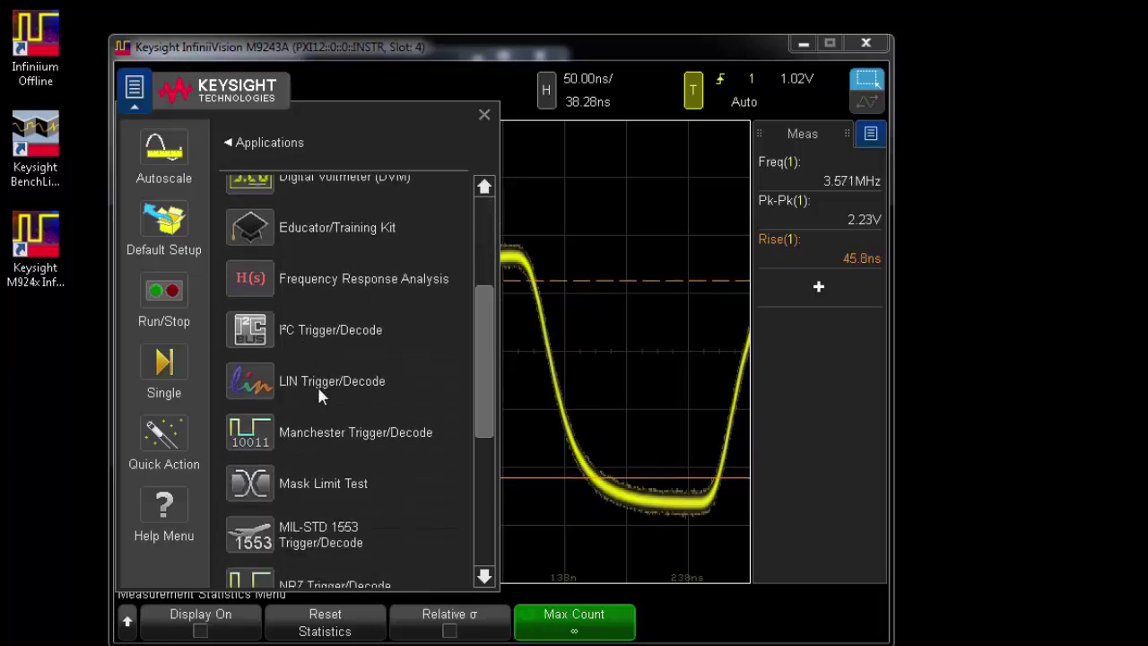
pyautogui.scroll(-1, 314, 404)
pyautogui.scroll(-1, 311, 418)
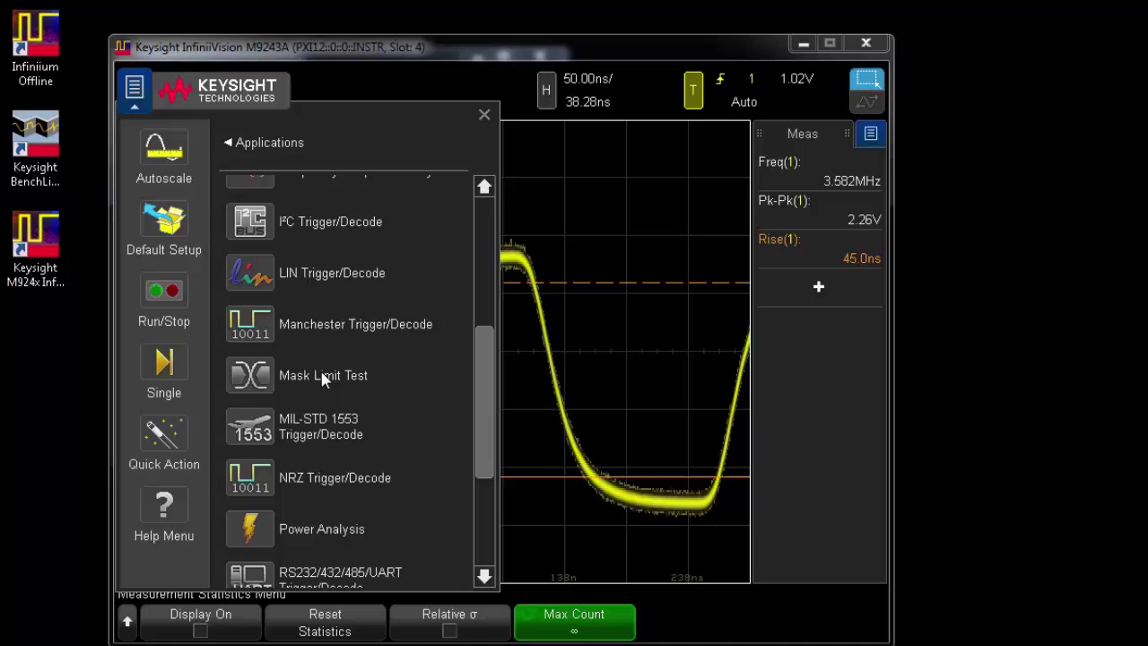
# Step: Start Mask Limit Test and create a channel 1 automask with ±0.25 div X and Y
pyautogui.click(318, 370)
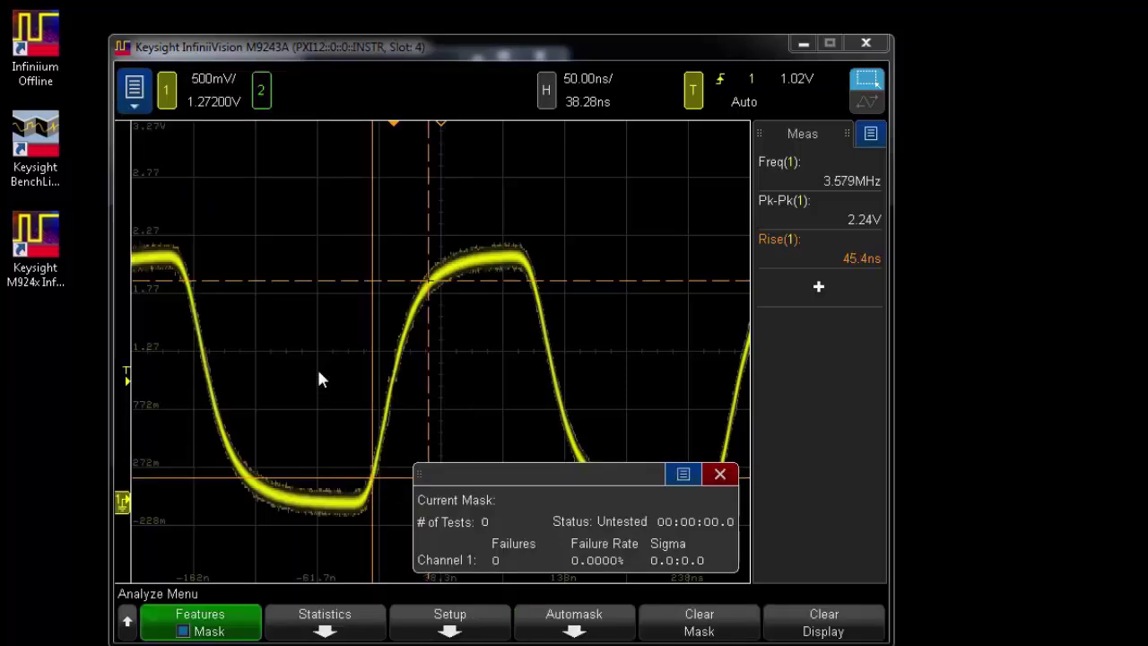
pyautogui.click(589, 635)
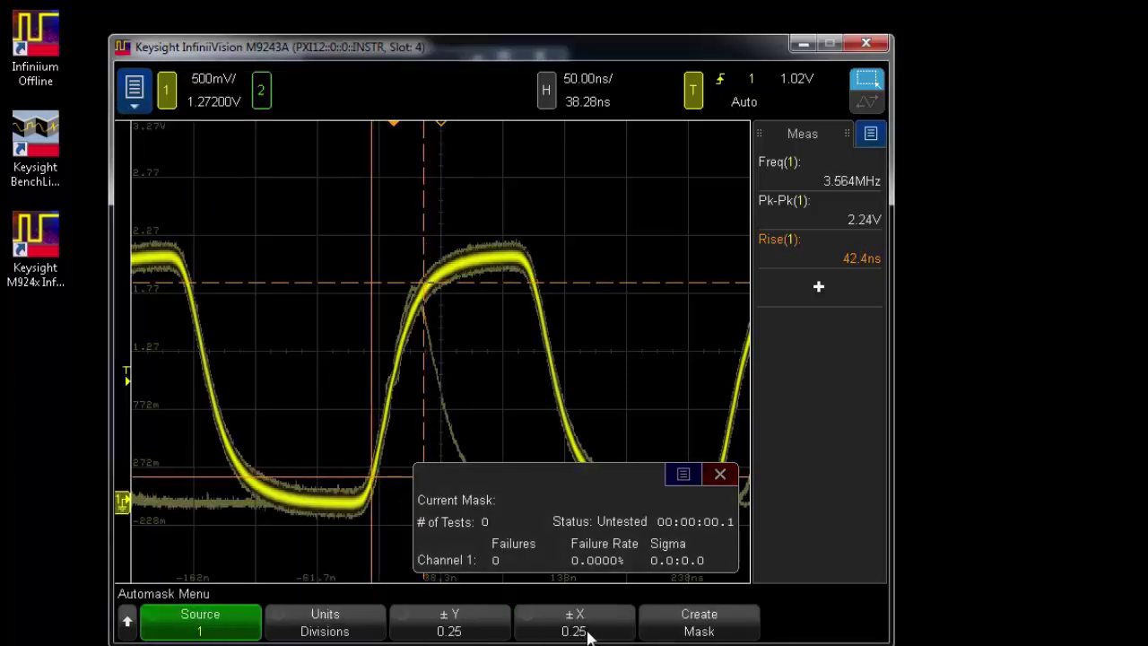
pyautogui.click(699, 622)
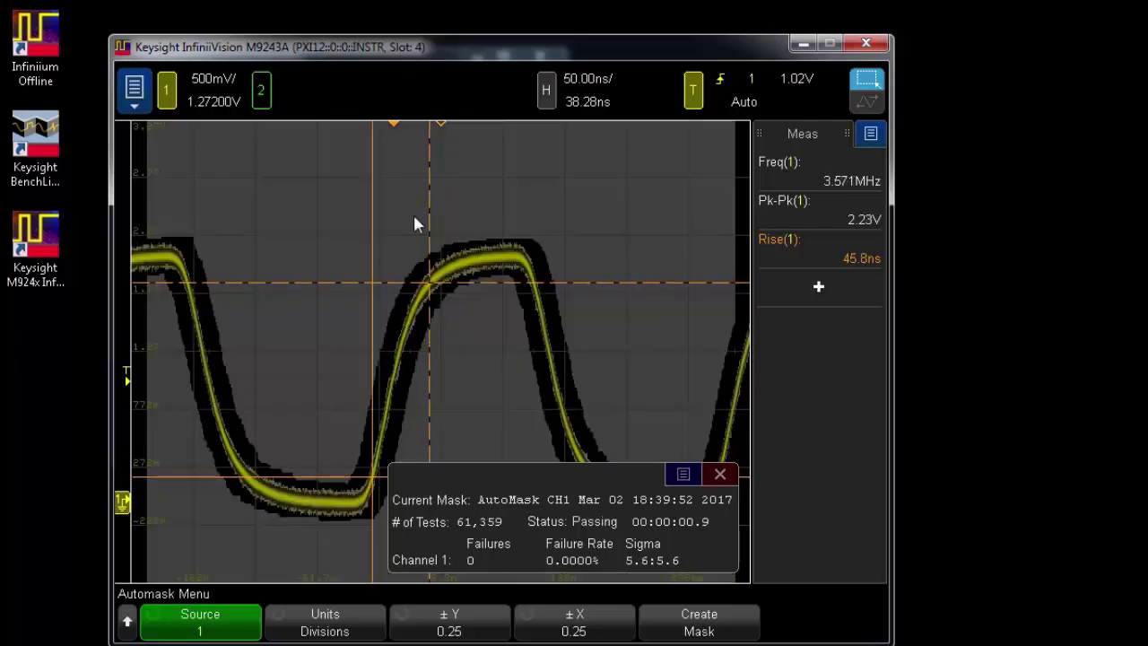